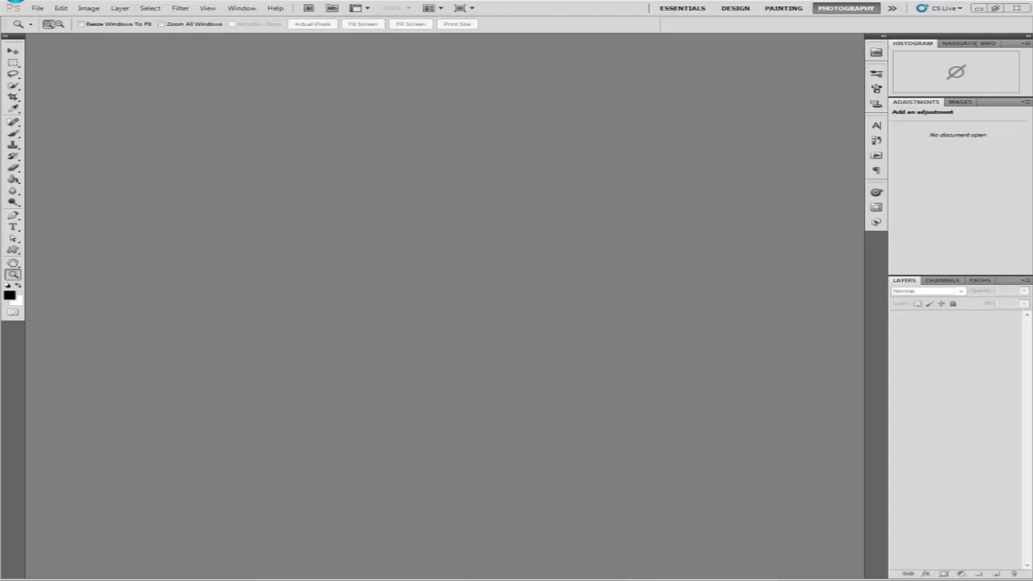
Step: Open the forest photo IMG_0579.JPG from the photo folder window
mouse_move(153, 2)
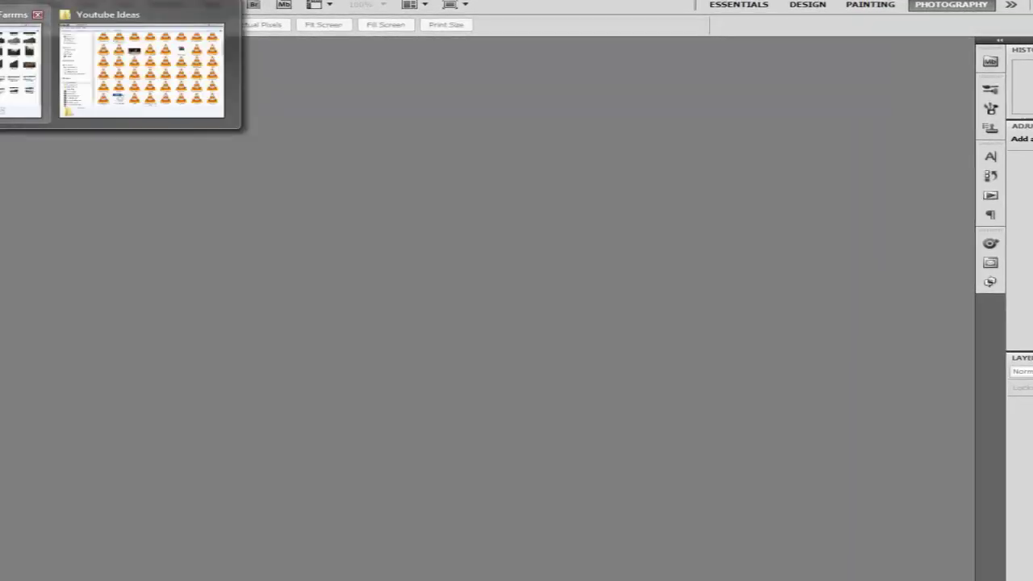
click(20, 71)
drag(782, 539, 100, 464)
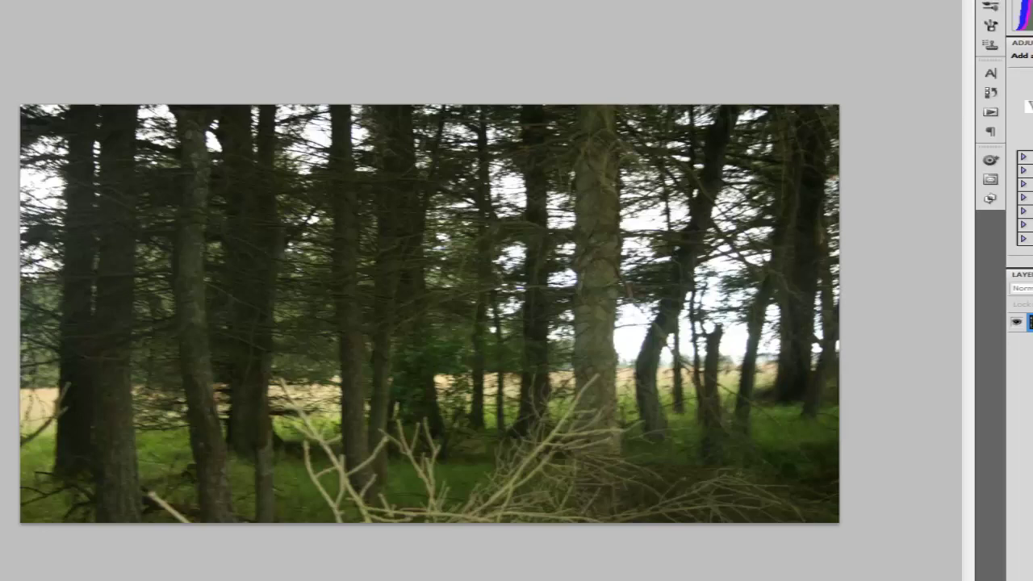
Step: Duplicate the forest photo's background layer as "Background copy" in the same document
key(ctrl+plus)
key(ctrl+plus)
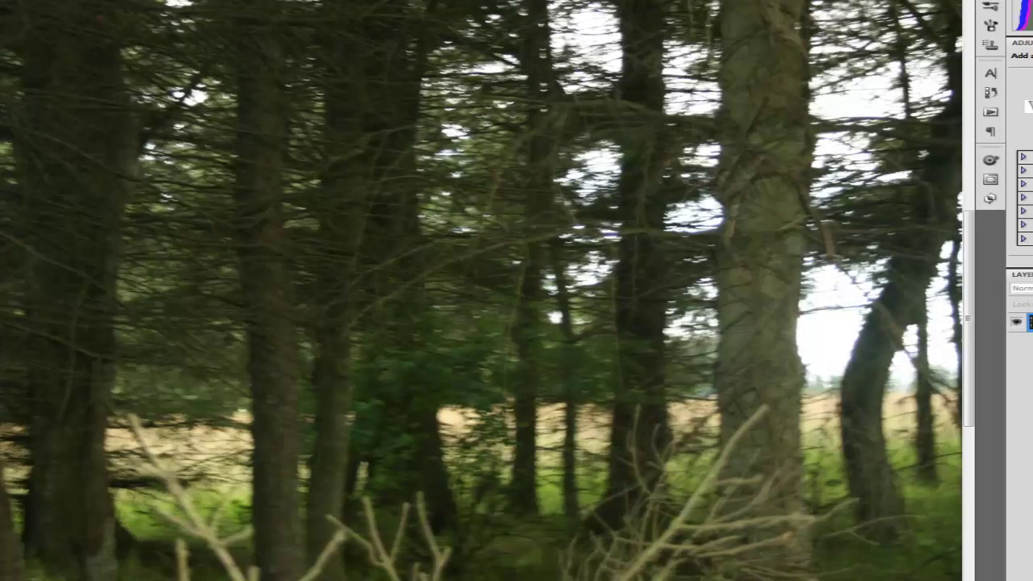
mouse_move(807, 345)
mouse_down()
mouse_move(194, 345)
mouse_move(799, 345)
mouse_up()
right_click(394, 345)
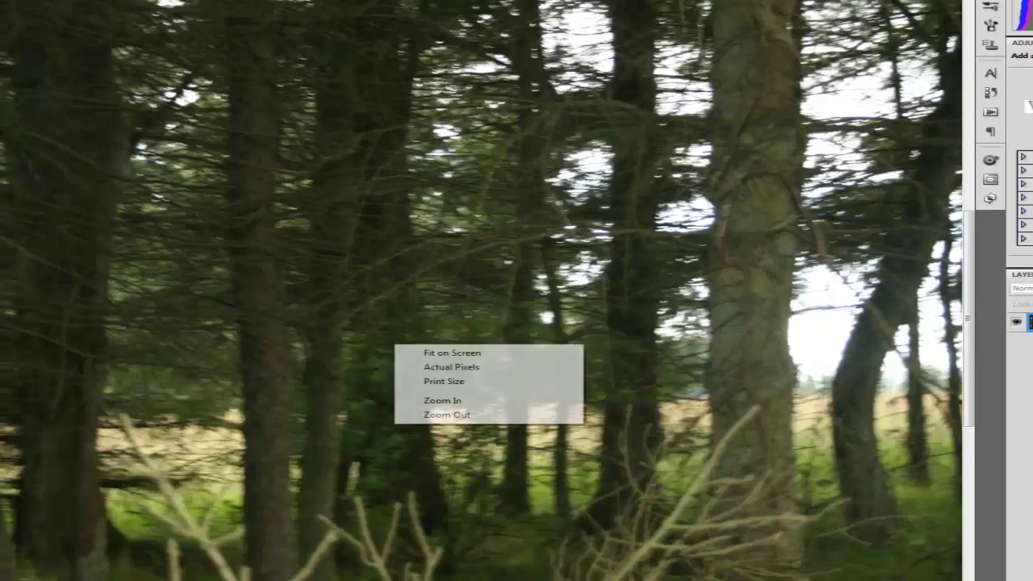
click(446, 414)
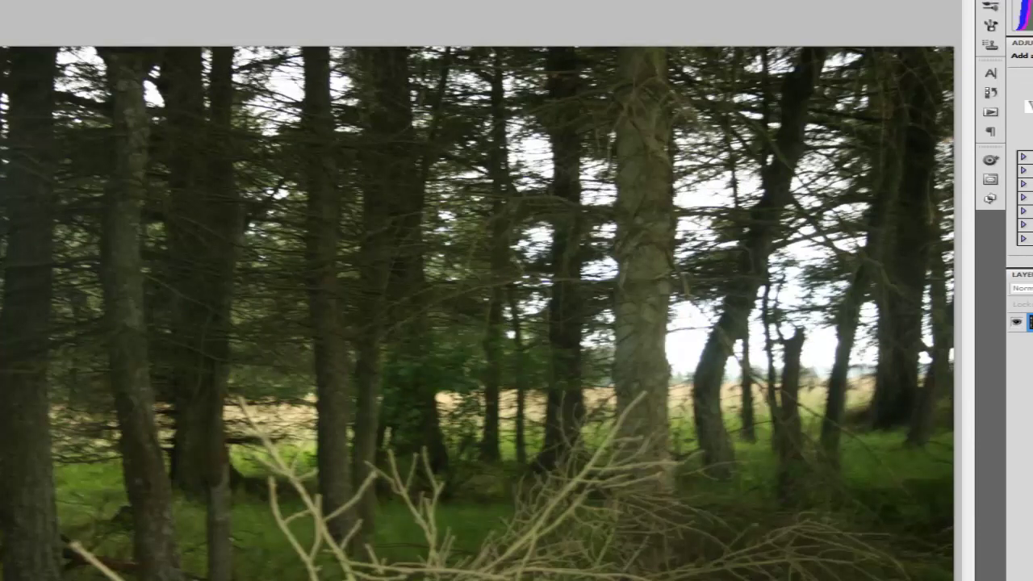
right_click(1023, 322)
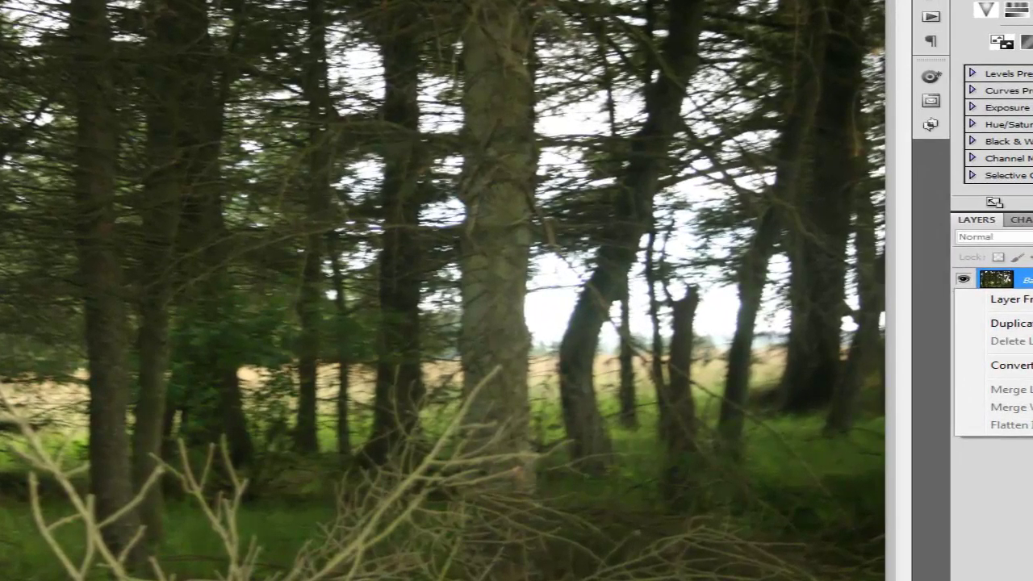
click(1011, 322)
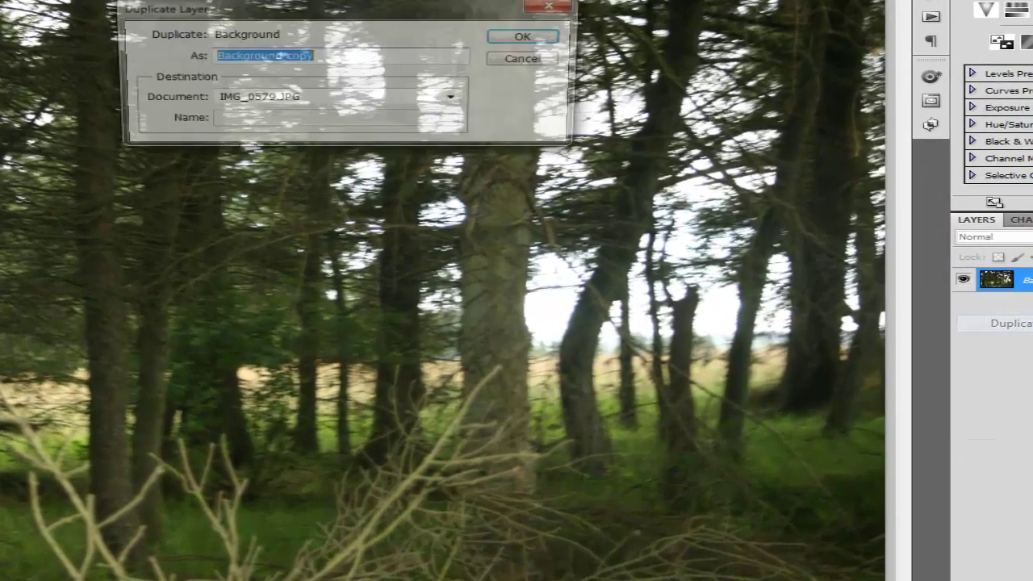
key(Return)
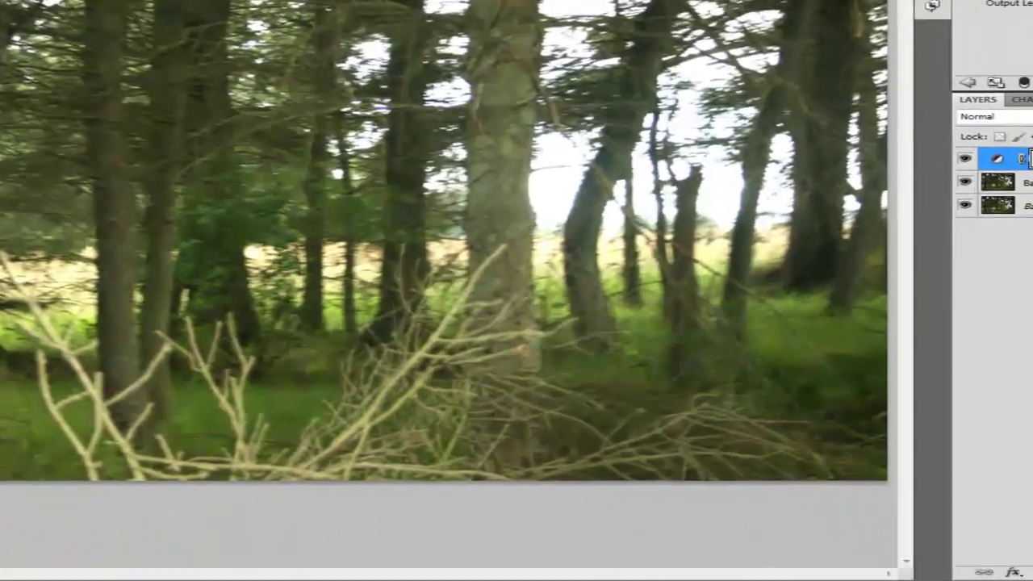
Step: Merge the Levels adjustment layer down into the duplicated background layer
click(1030, 385)
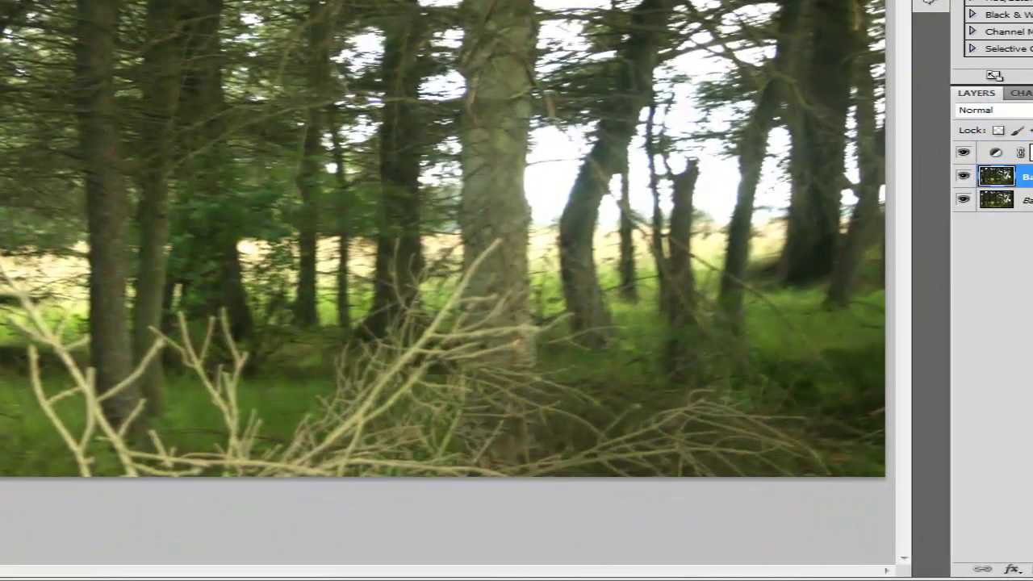
click(1026, 152)
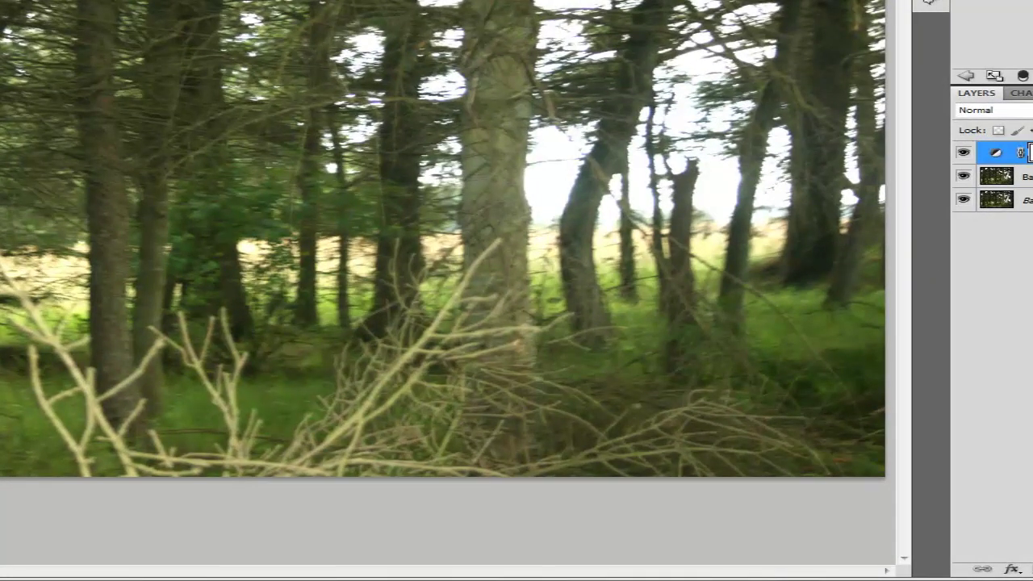
right_click(1028, 153)
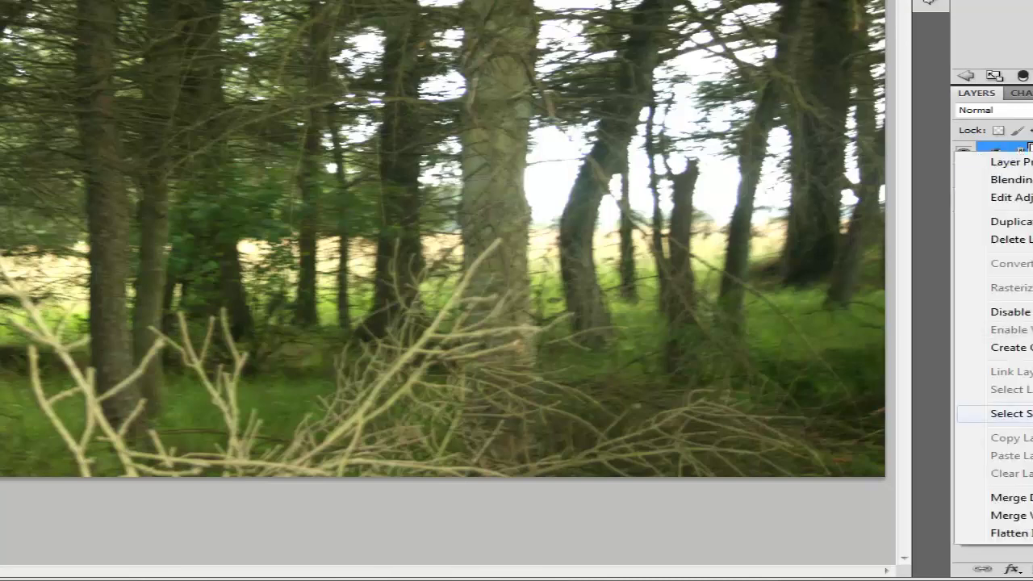
click(1012, 498)
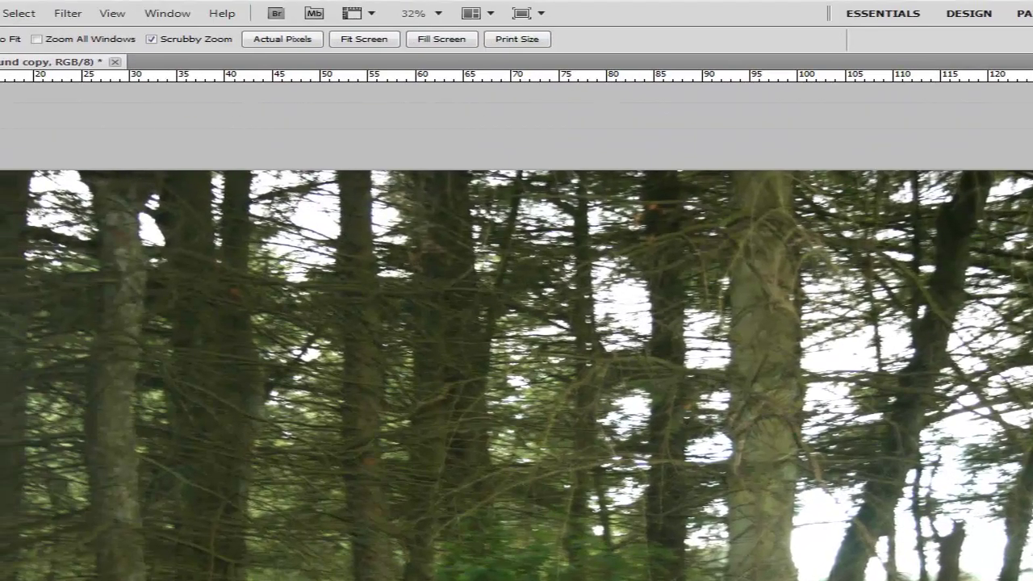
Step: Start a Shadows/Highlights adjustment on the duplicated layer and set the shadows tonal width to 38
key(alt+i)
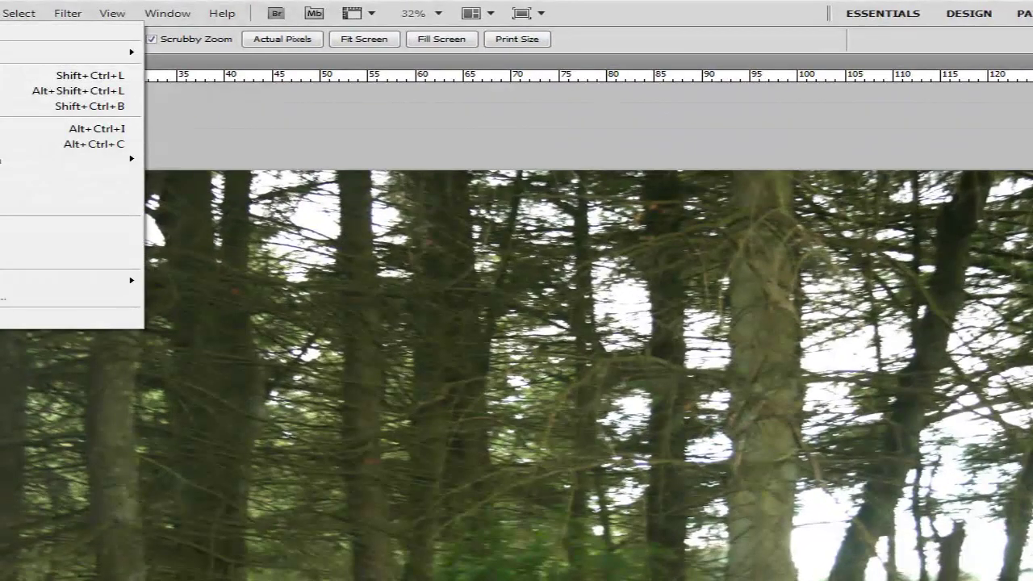
mouse_move(16, 52)
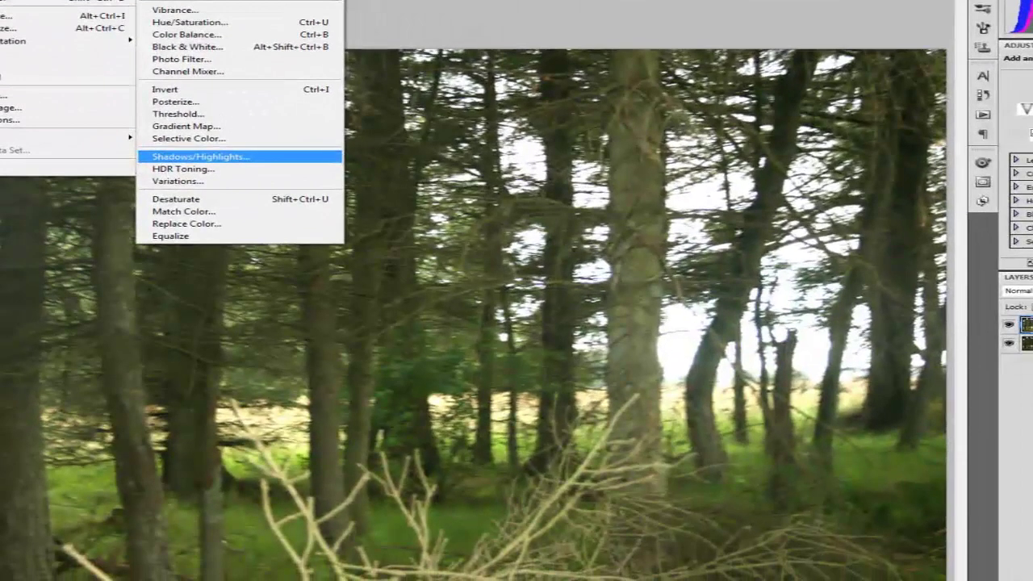
click(220, 304)
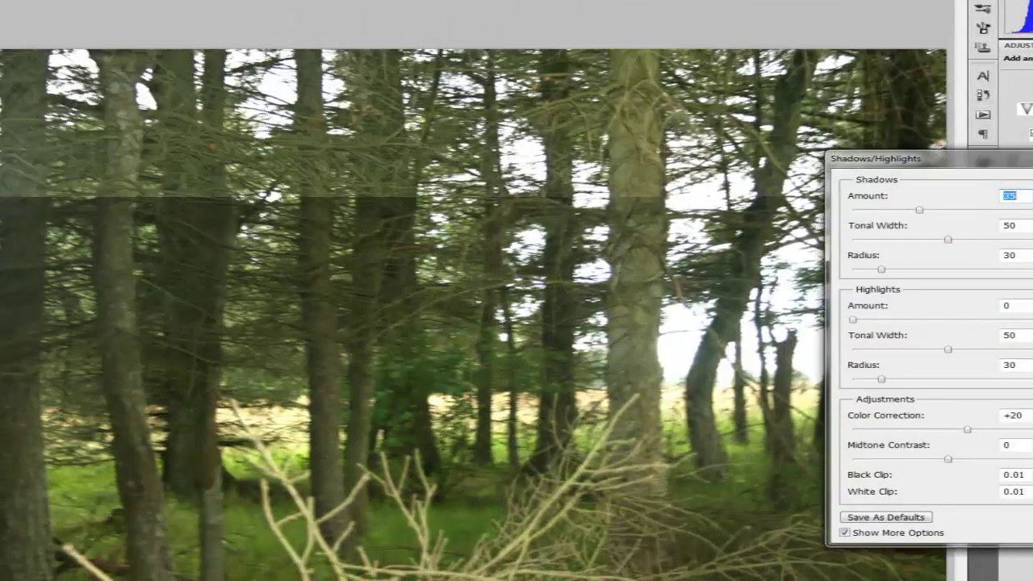
key(Tab)
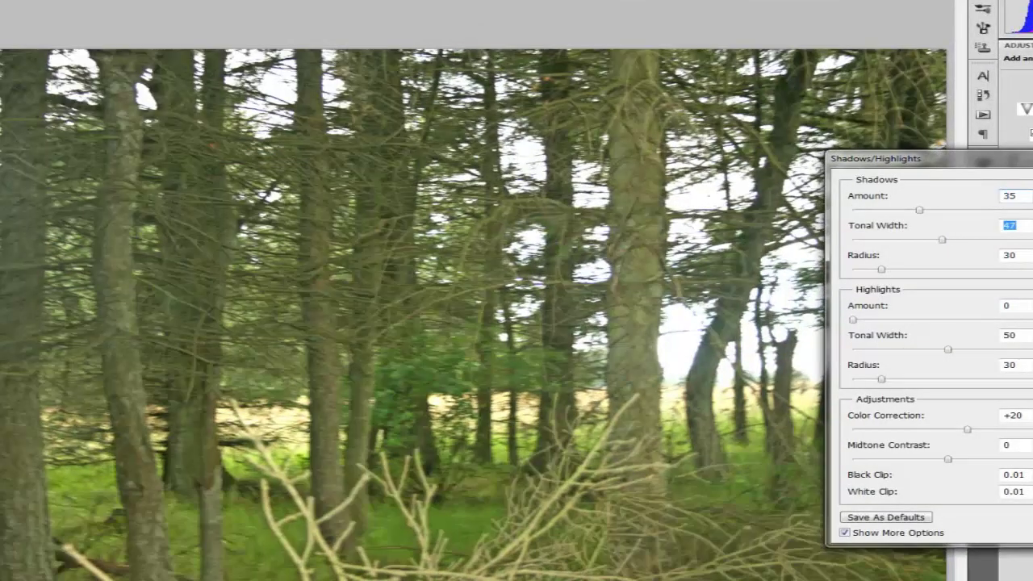
key(Down)
key(Down)
key(Down)
key(Down)
key(Down)
key(Down)
key(Down)
key(Down)
key(Down)
key(Down)
key(Down)
key(Down)
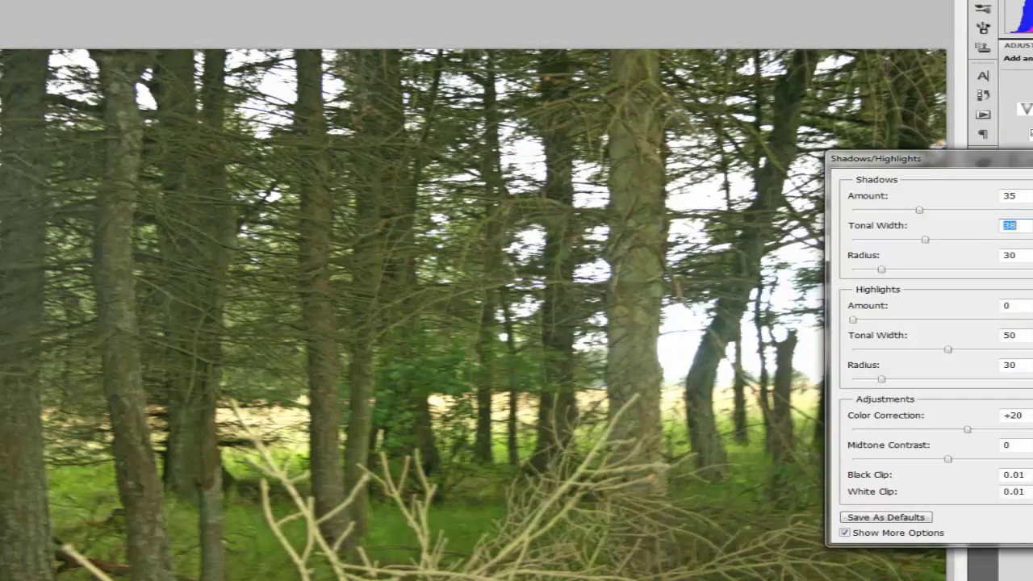
Step: Apply the adjustment with a highlights tonal width of 44 and radius of 37, and compare the layer with the original
key(Tab)
key(Tab)
key(Tab)
key(Down)
key(Down)
key(Down)
key(Down)
key(Down)
key(Down)
key(Tab)
key(Up)
key(Up)
key(Up)
key(Up)
key(Up)
key(Up)
key(Up)
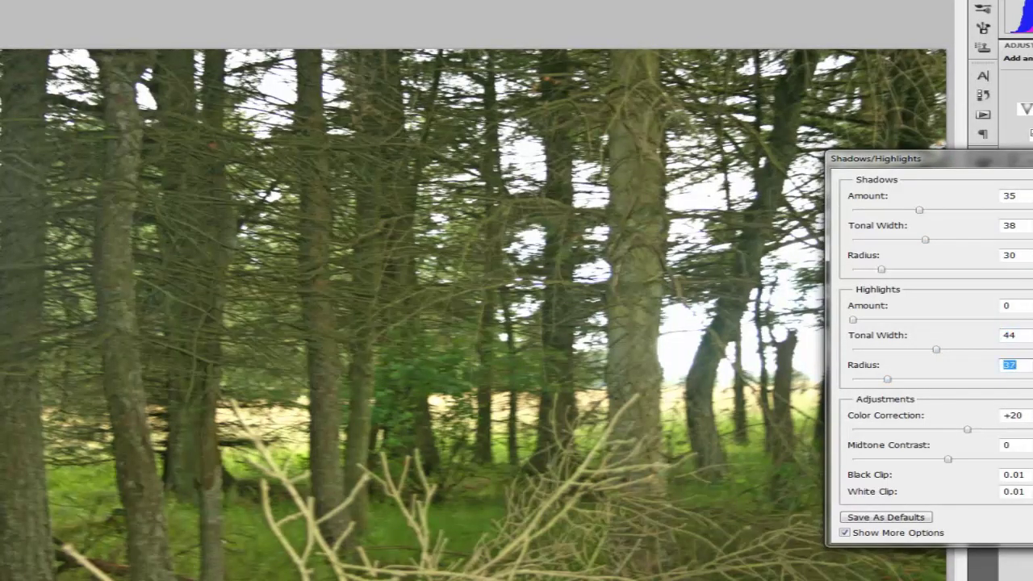
key(Return)
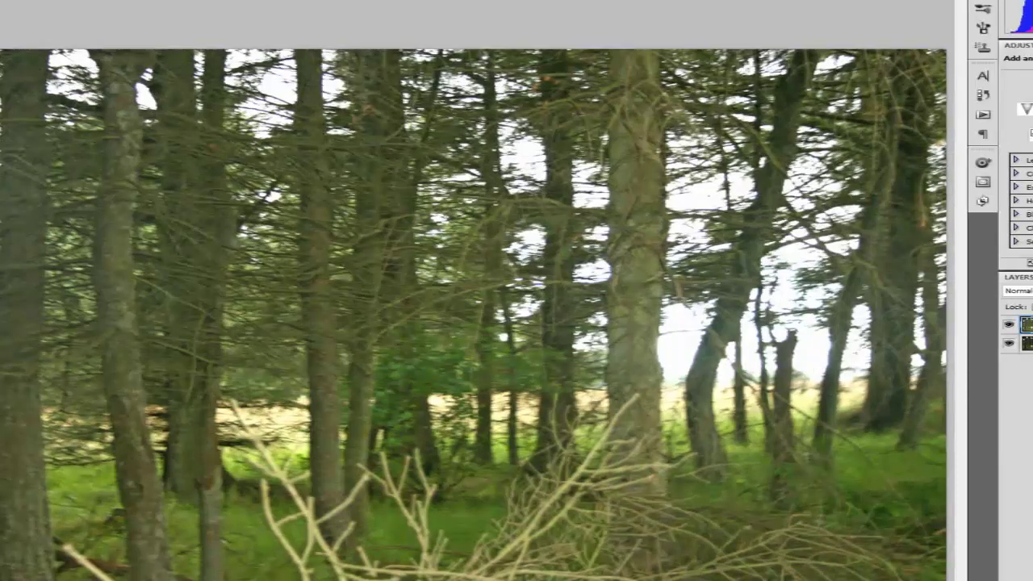
click(1008, 325)
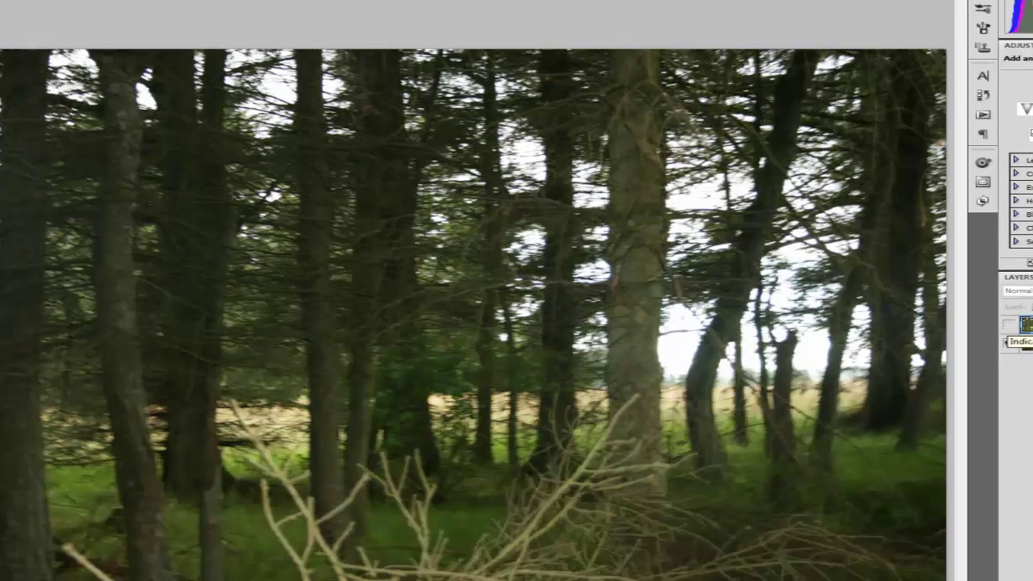
click(1009, 324)
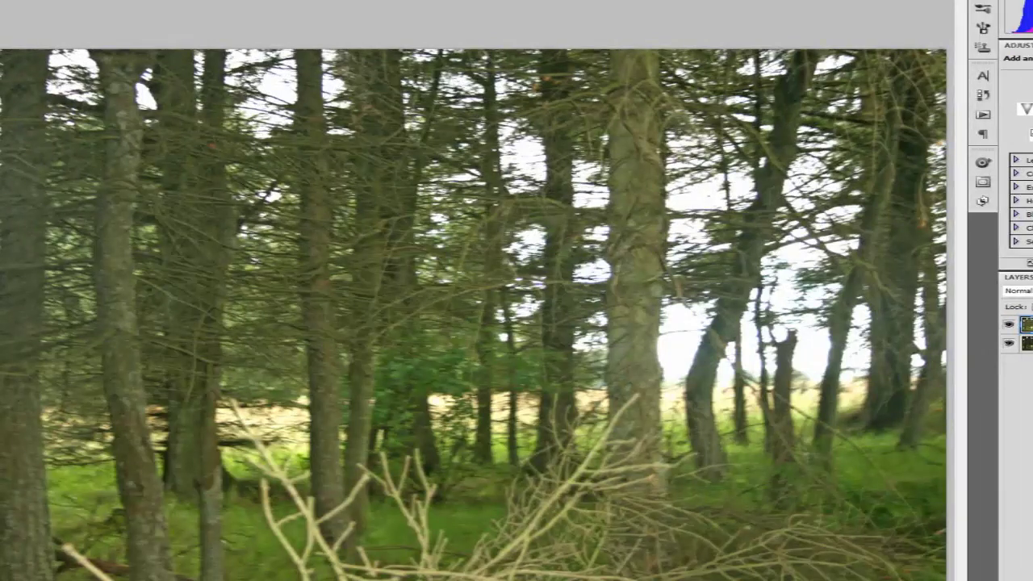
Step: Apply a Motion Blur to the duplicated layer with an angle of 90° and a distance of 742
click(79, 2)
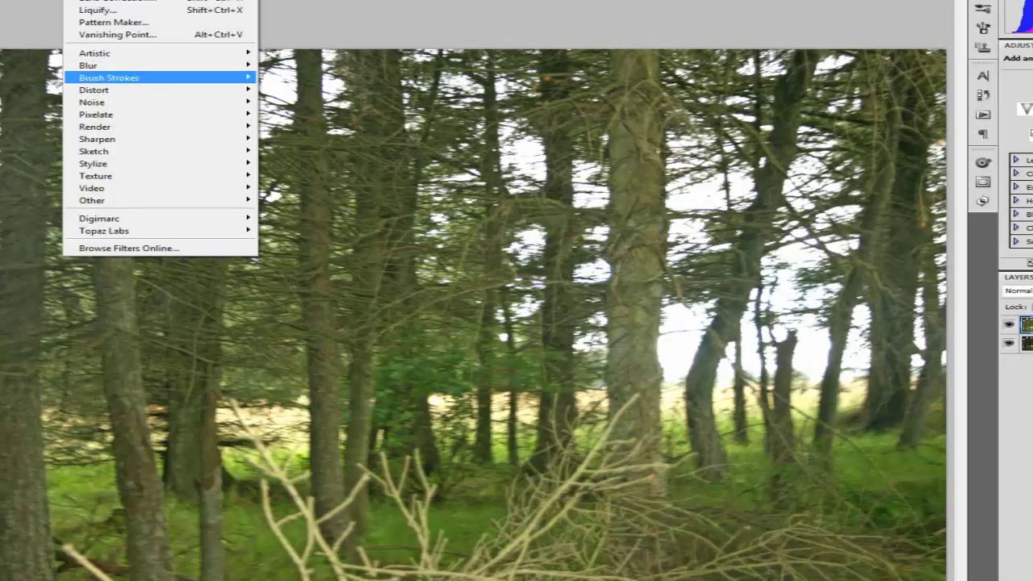
mouse_move(159, 66)
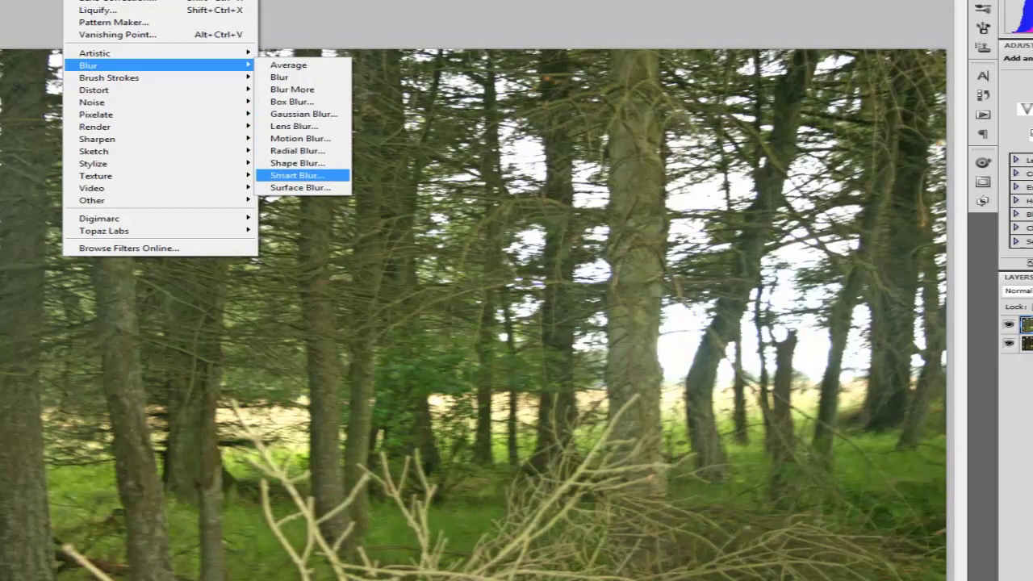
click(300, 138)
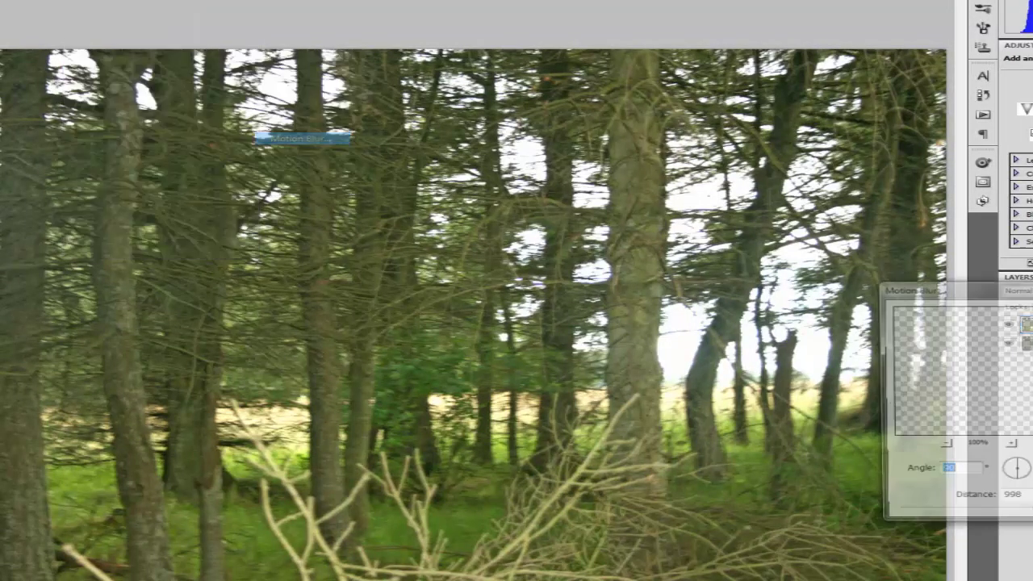
key(Tab)
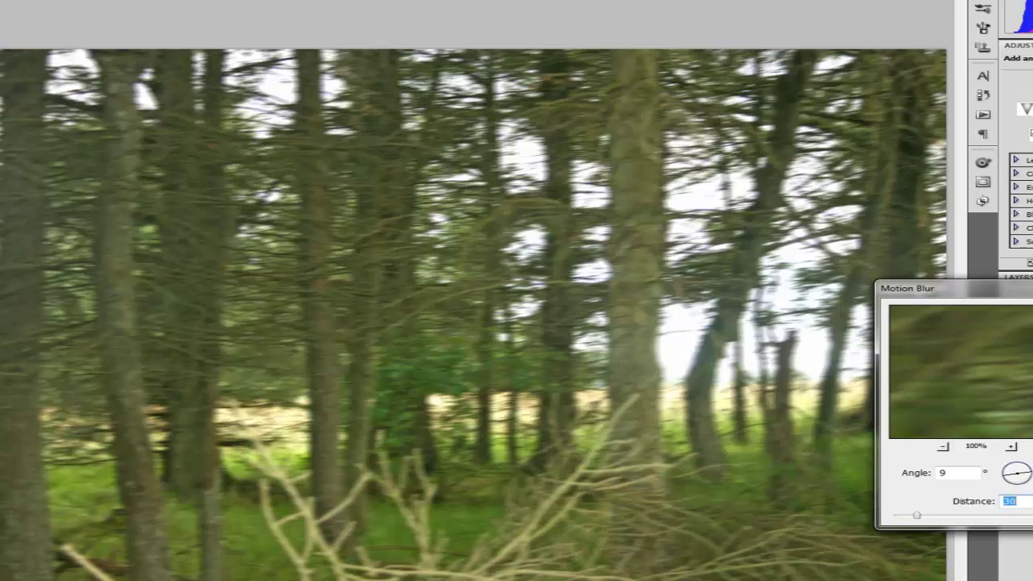
drag(1030, 470, 1017, 487)
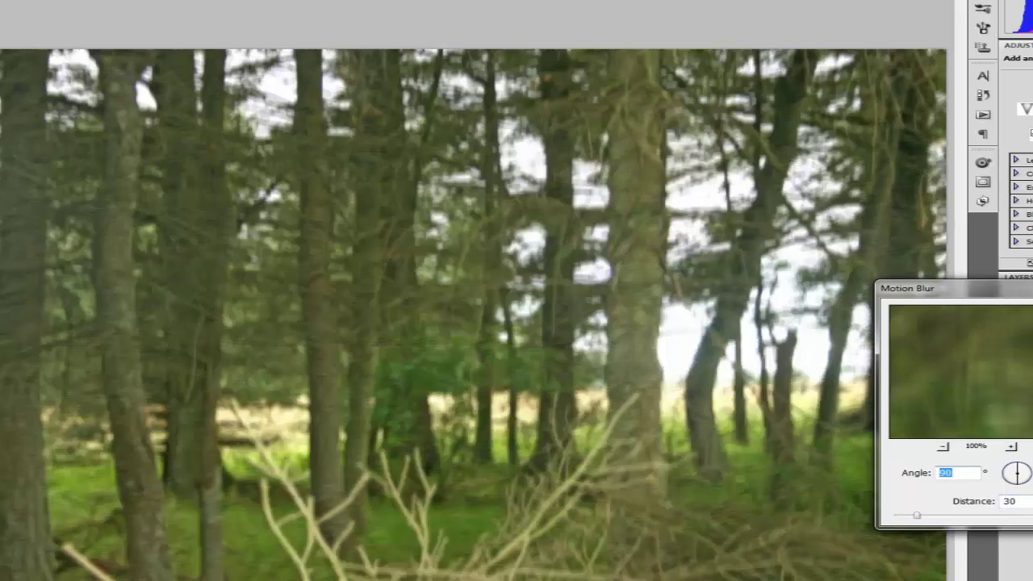
drag(916, 515, 1017, 515)
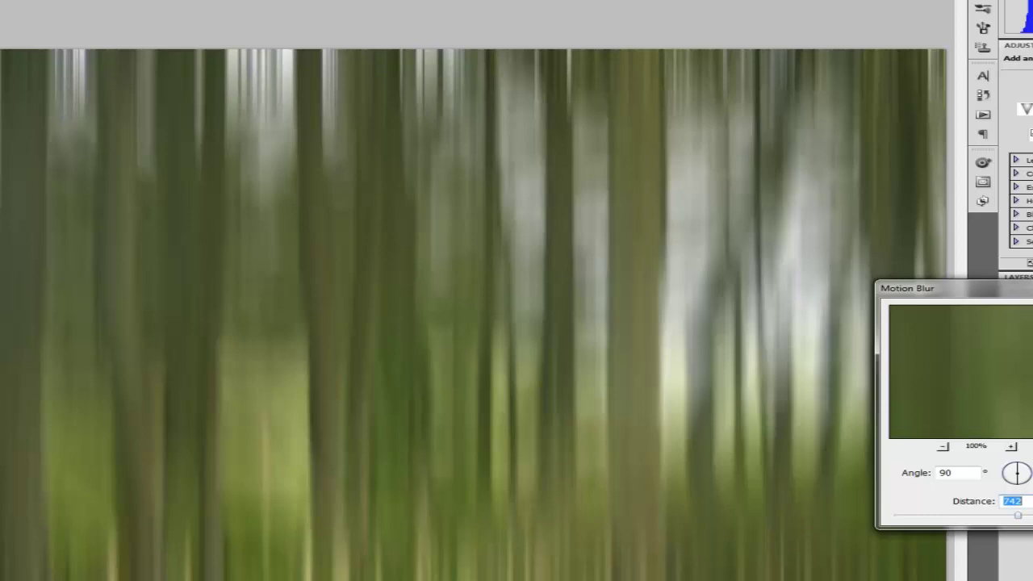
key(Return)
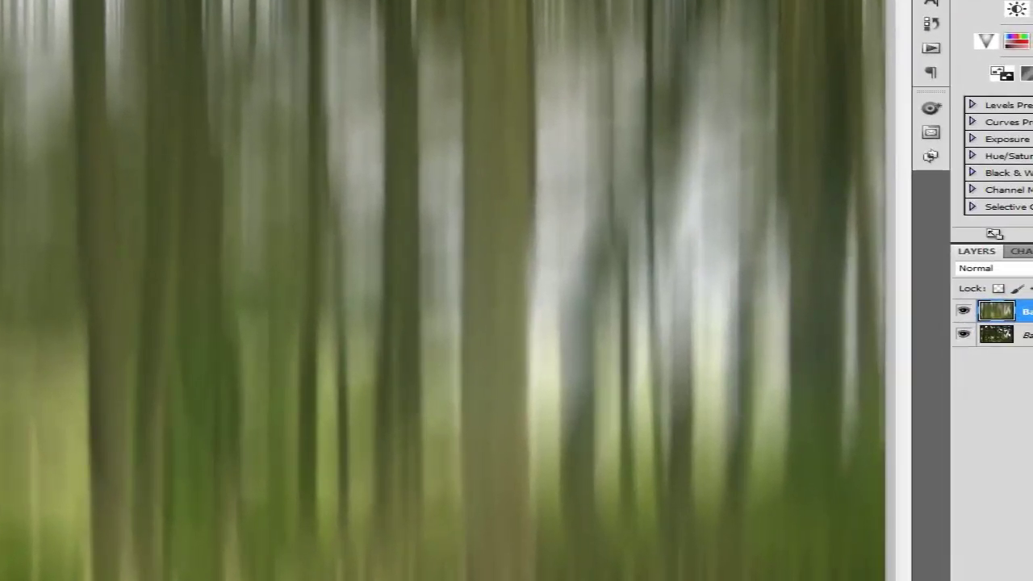
Step: Enrich the colours with a Hue/Saturation adjustment layer merged into the blurred layer, and compare it with the original
click(1015, 41)
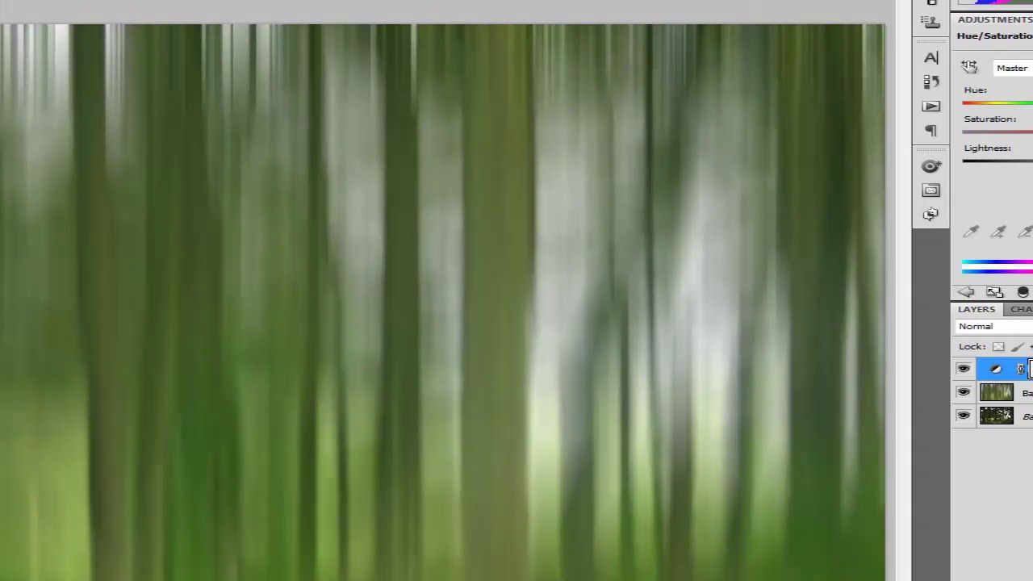
right_click(1029, 367)
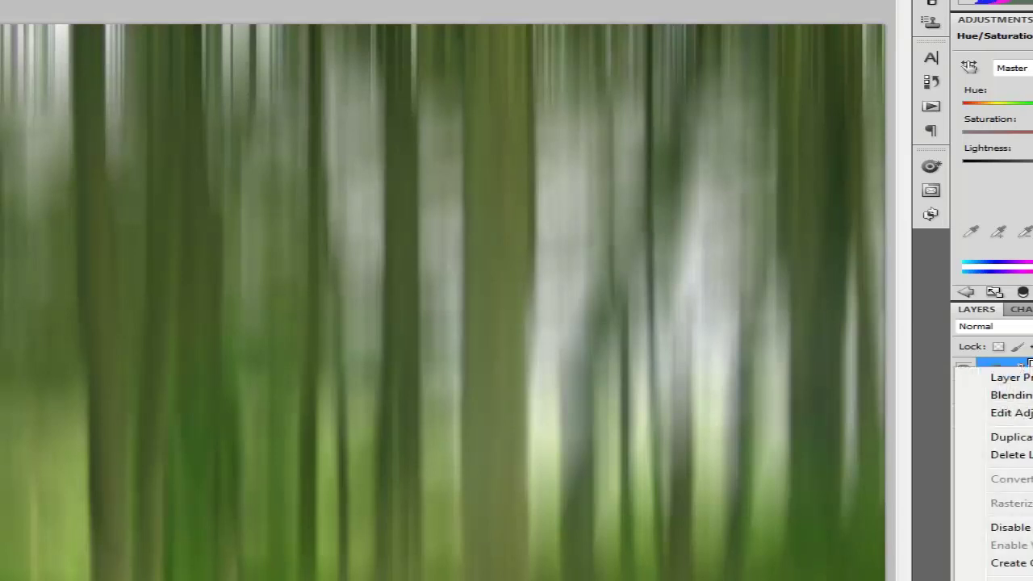
key(ctrl+e)
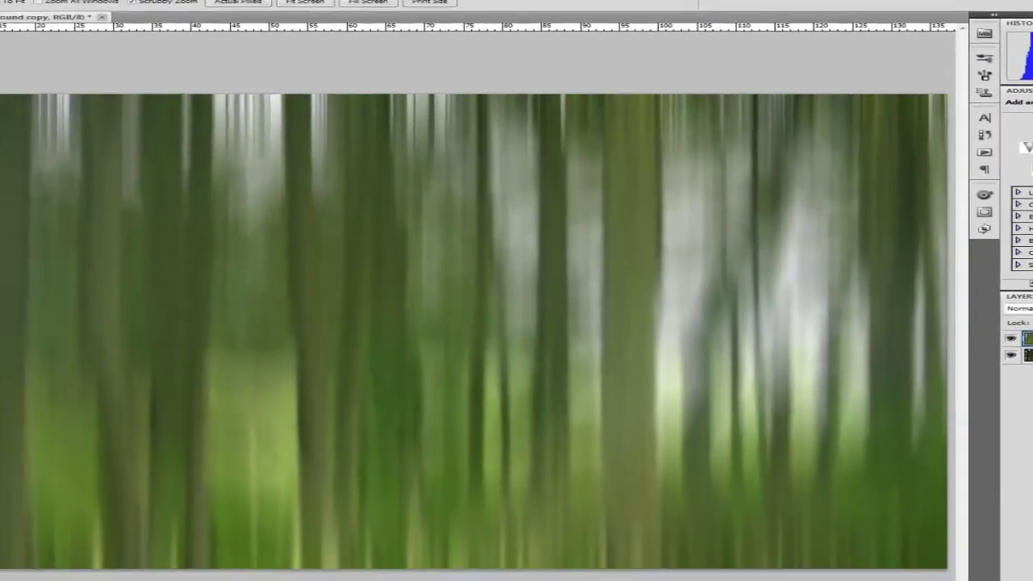
click(963, 369)
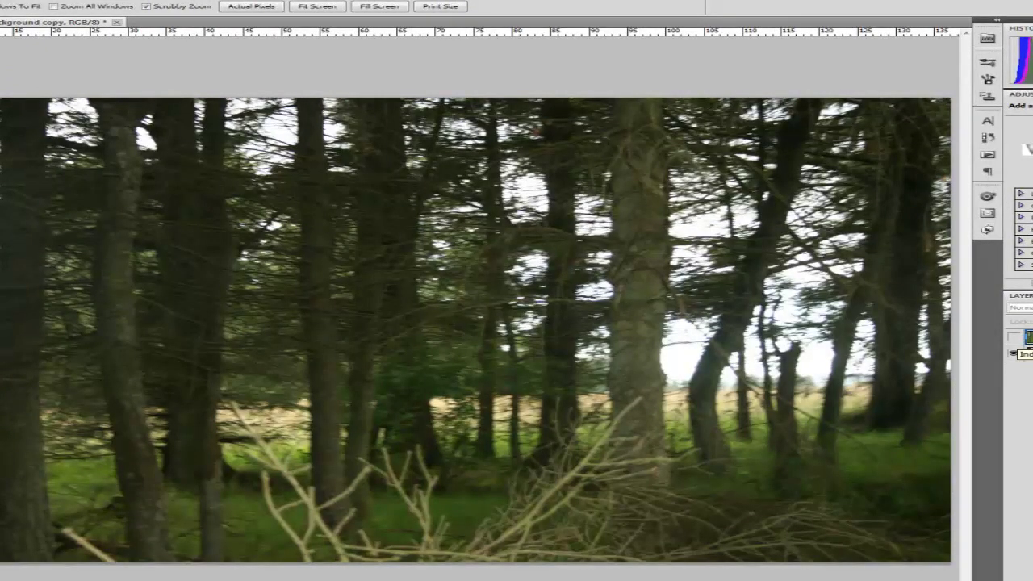
click(1014, 337)
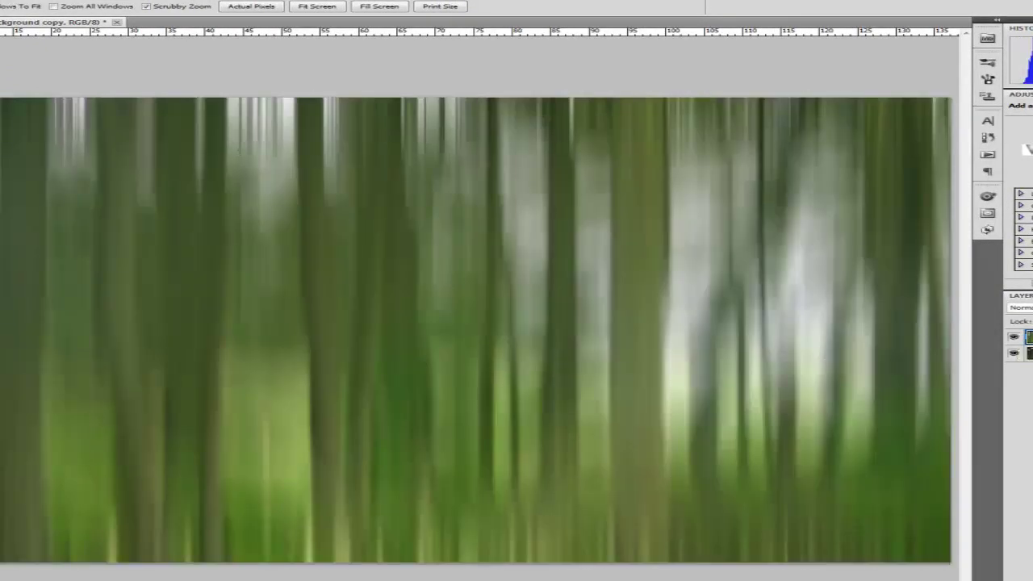